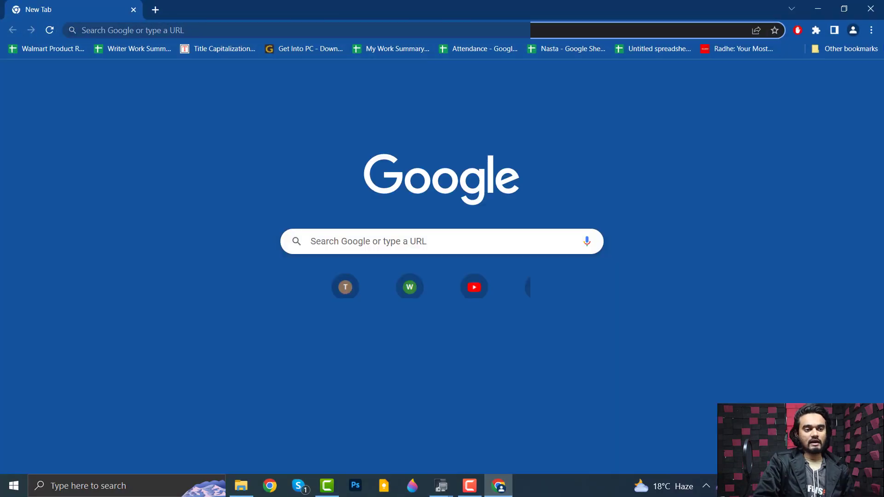
# Step: Open Chrome's About page in the settings to check for browser updates
pyautogui.click(870, 30)
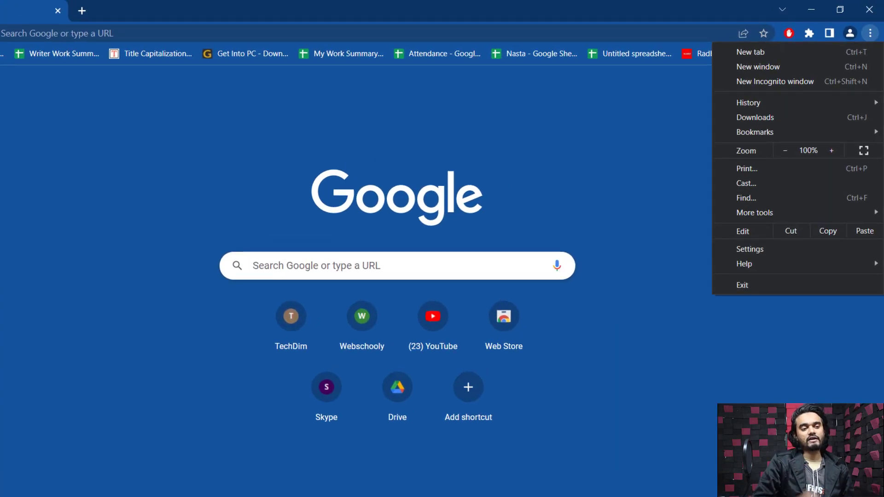
pyautogui.click(750, 249)
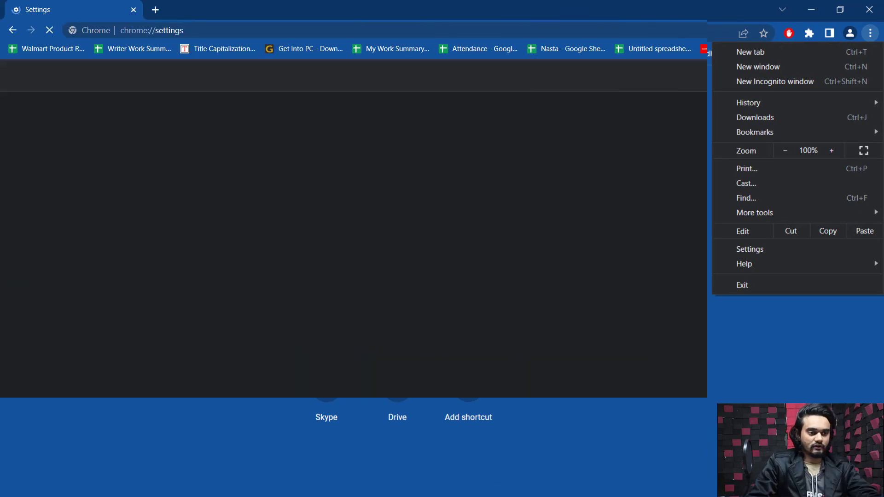
pyautogui.click(60, 426)
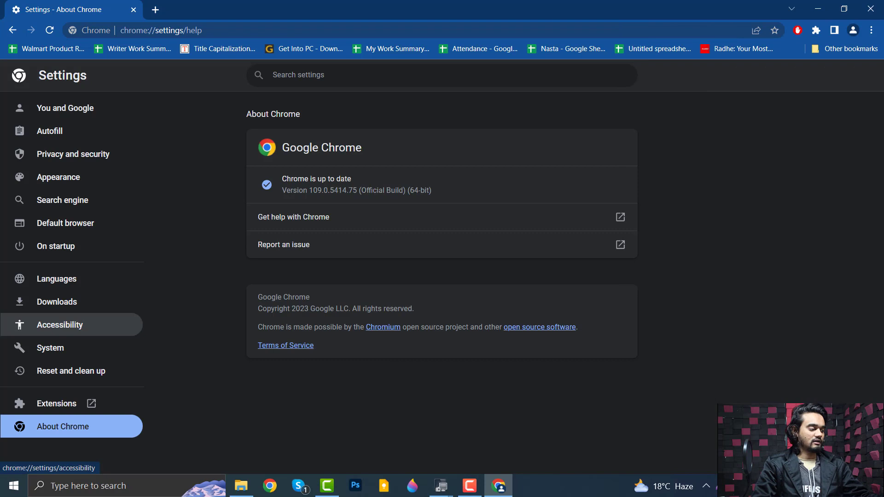
# Step: Clear all-time browsing history, download history, cookies and cached files using the advanced browsing data options
pyautogui.hotkey('ctrl', 'shift', 'Delete')
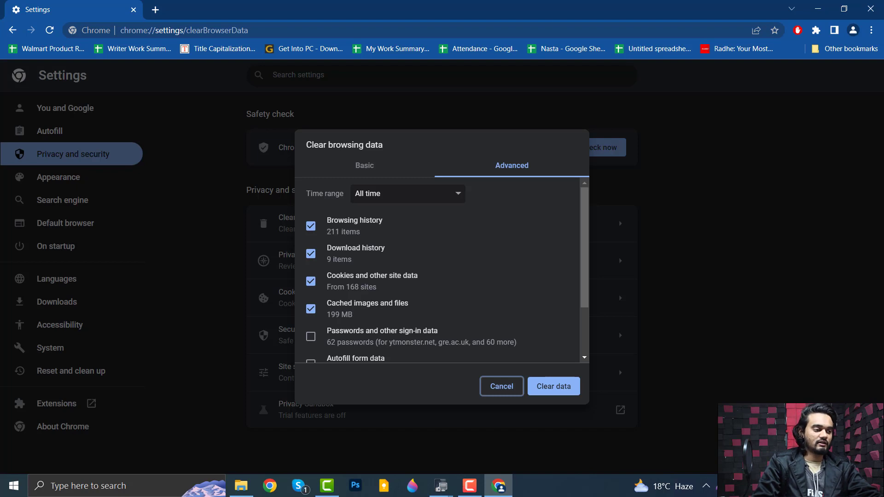
pyautogui.scroll(-2, 437, 272)
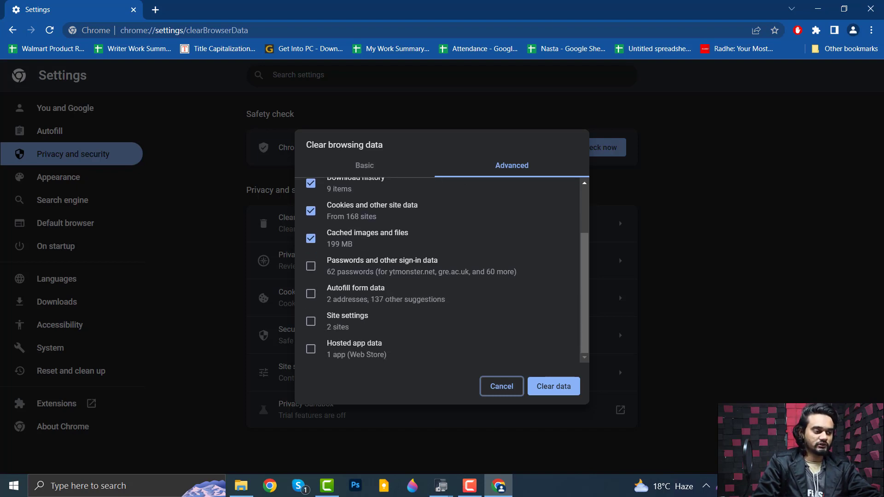
pyautogui.scroll(2, 438, 272)
pyautogui.click(552, 386)
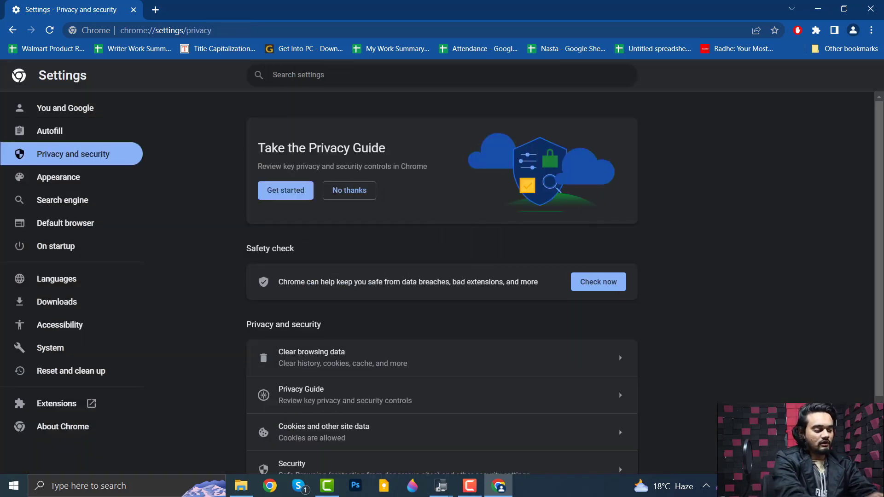
# Step: Clear all-time browsing history, cookies and cached images using the basic browsing data options
pyautogui.hotkey('ctrl', 'shift', 'Delete')
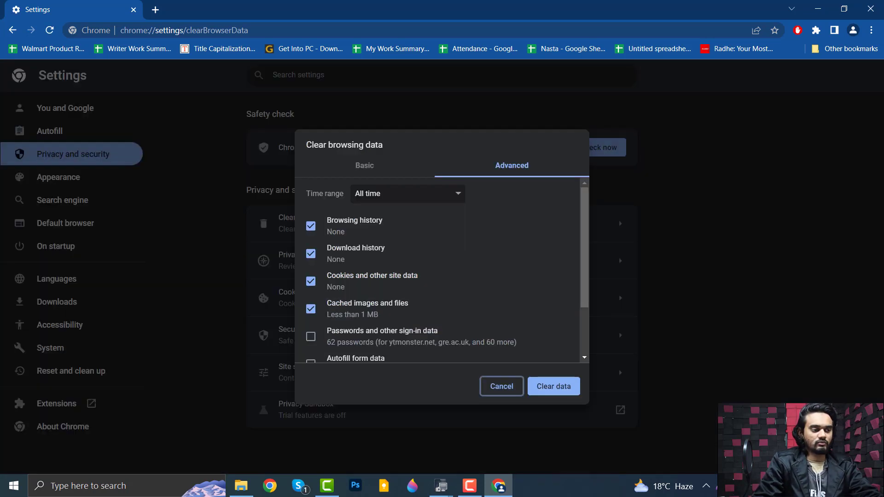
pyautogui.click(364, 165)
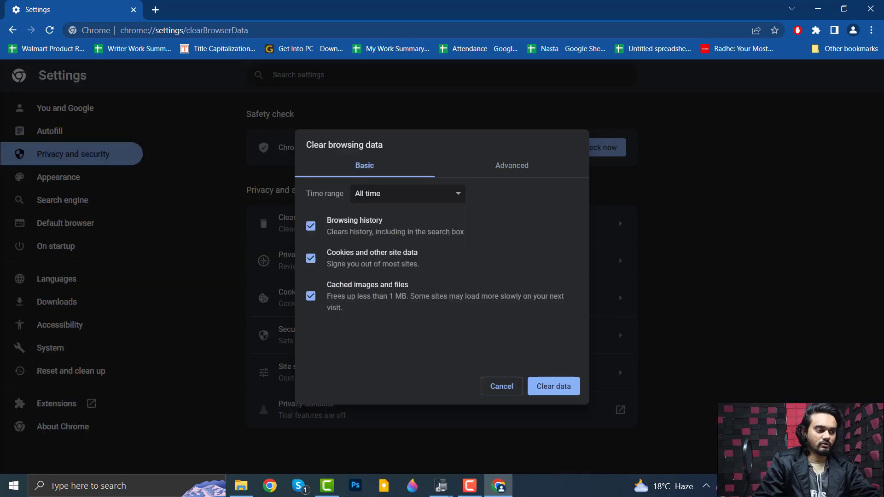
pyautogui.click(553, 386)
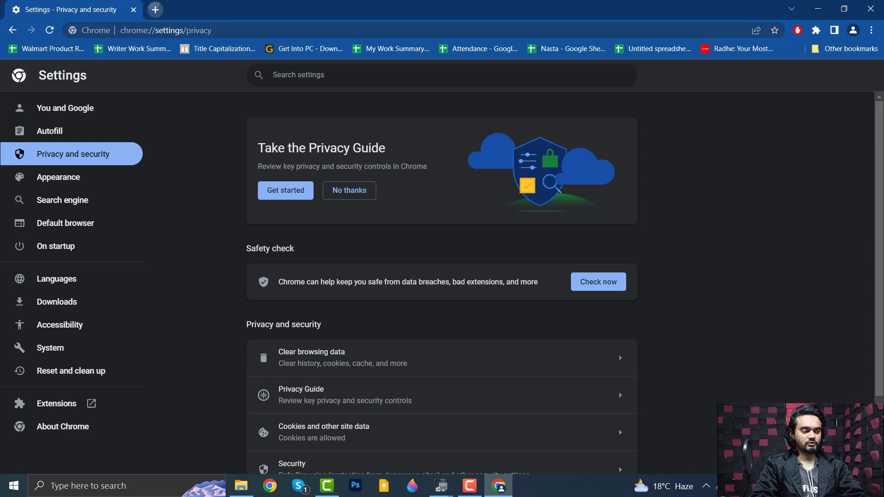
# Step: Reset Chrome's settings to their original defaults from the Reset and clean up section
pyautogui.hotkey('ctrl', 't')
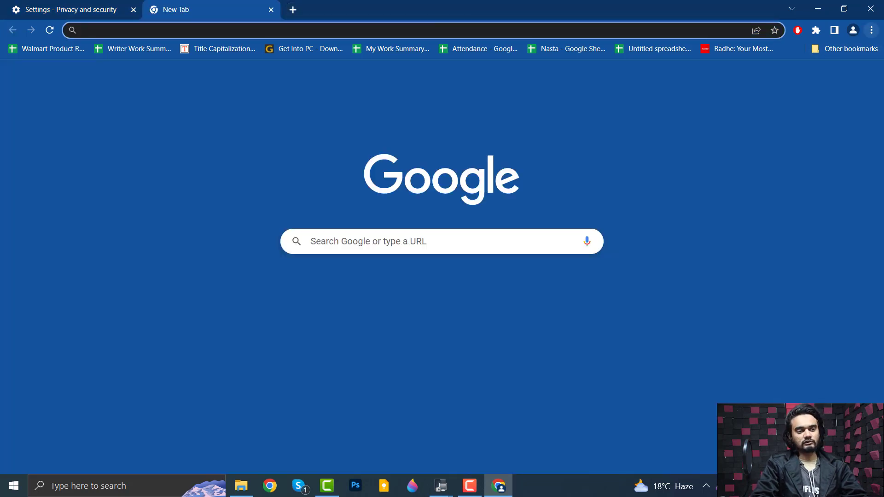
pyautogui.click(871, 30)
pyautogui.press('Return')
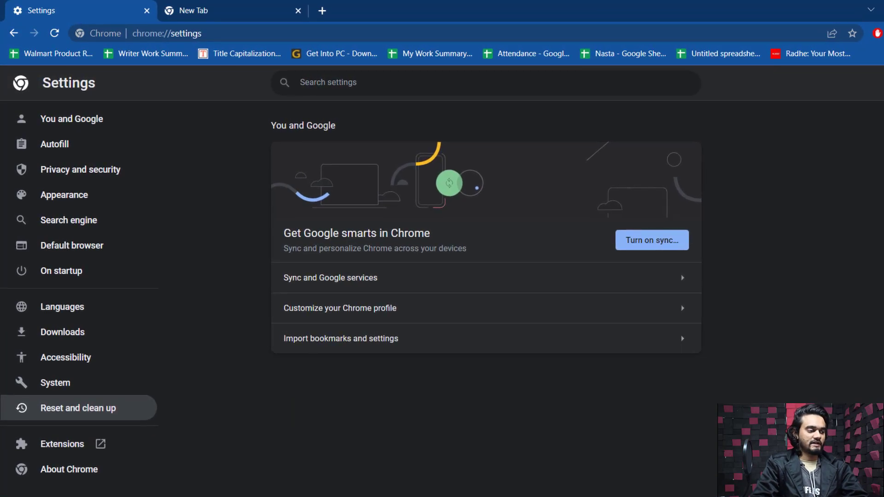
pyautogui.click(79, 408)
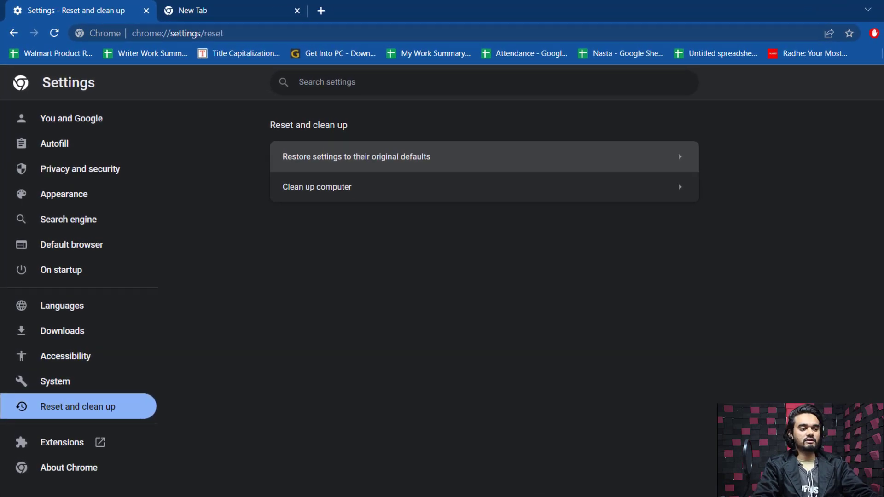
pyautogui.click(335, 148)
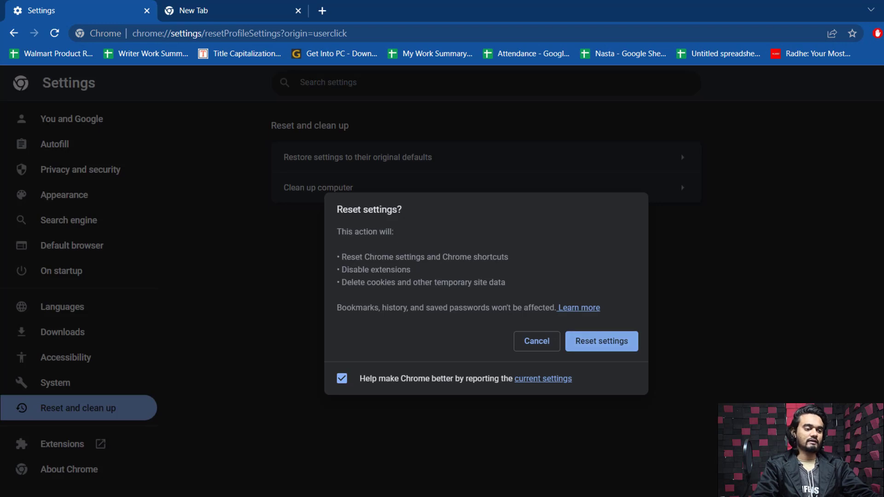
pyautogui.click(601, 342)
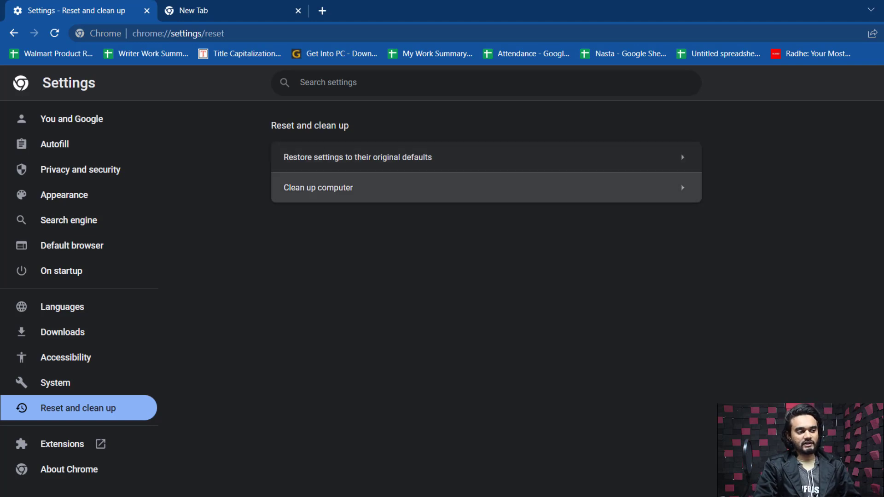
# Step: Run the Clean up computer check for harmful software and close the browser
pyautogui.click(486, 188)
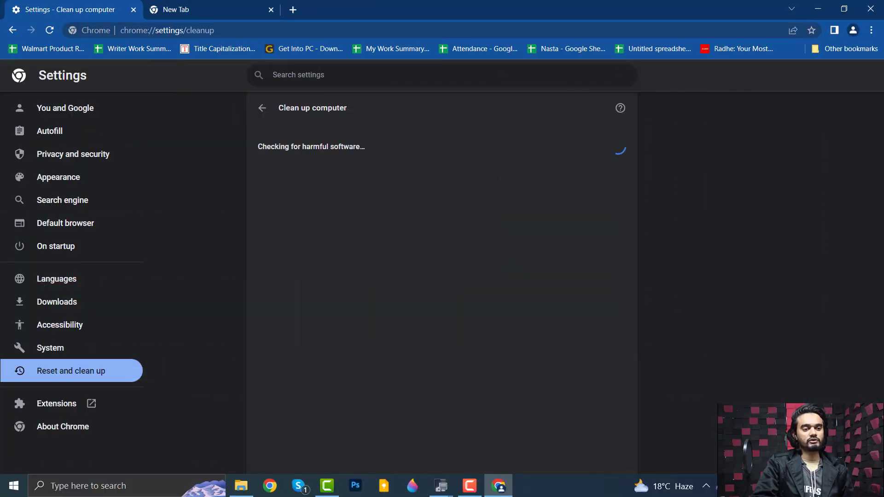
pyautogui.click(870, 8)
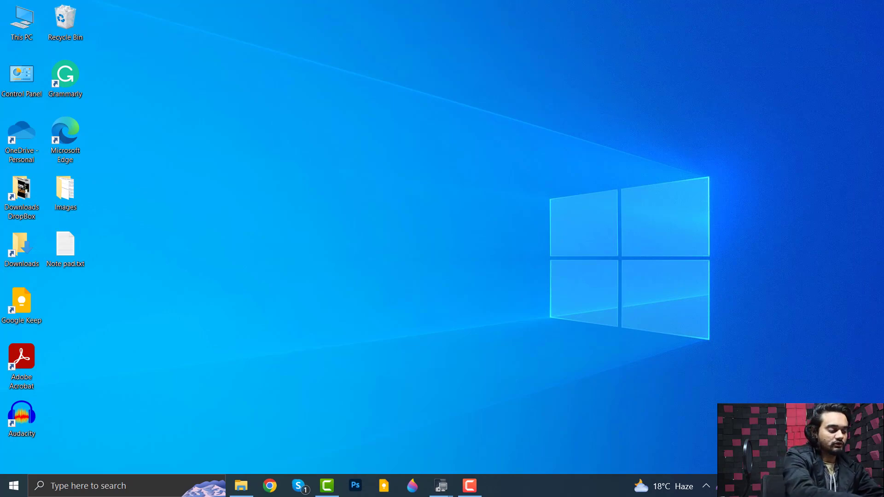
# Step: Open the list of installed Windows programs by running appwiz.cpl
pyautogui.press('super+r')
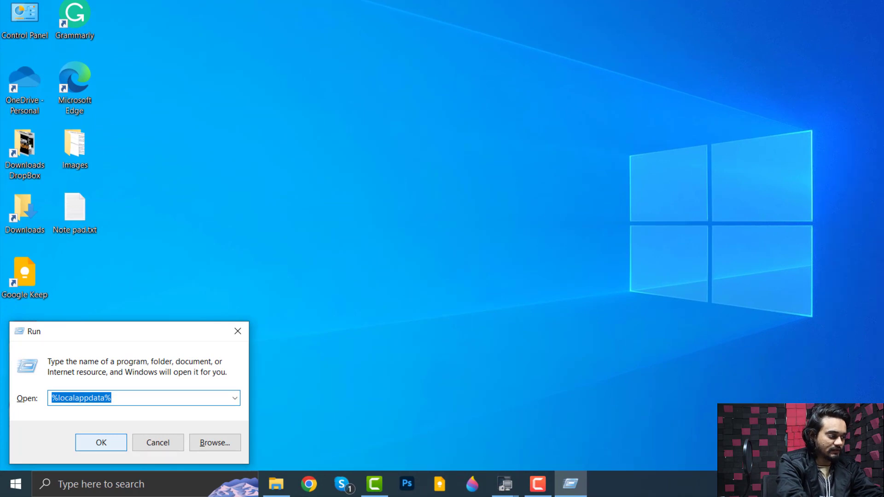
pyautogui.write('a')
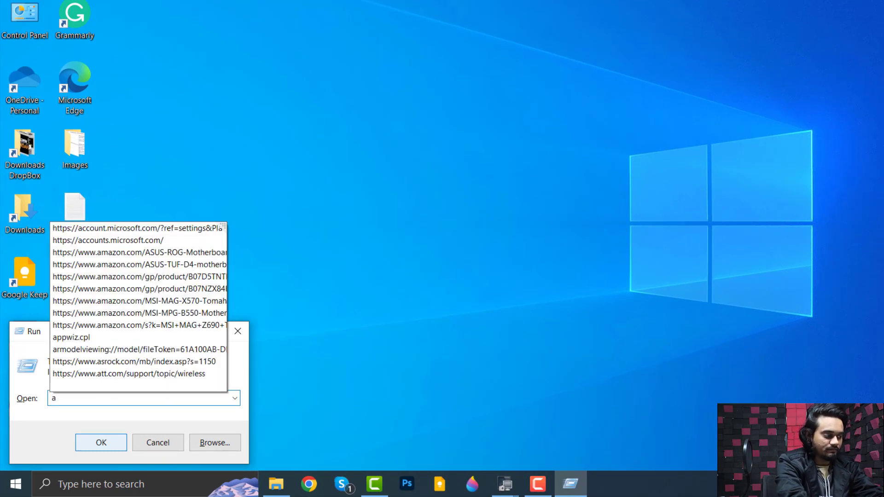
pyautogui.write('ppwiz')
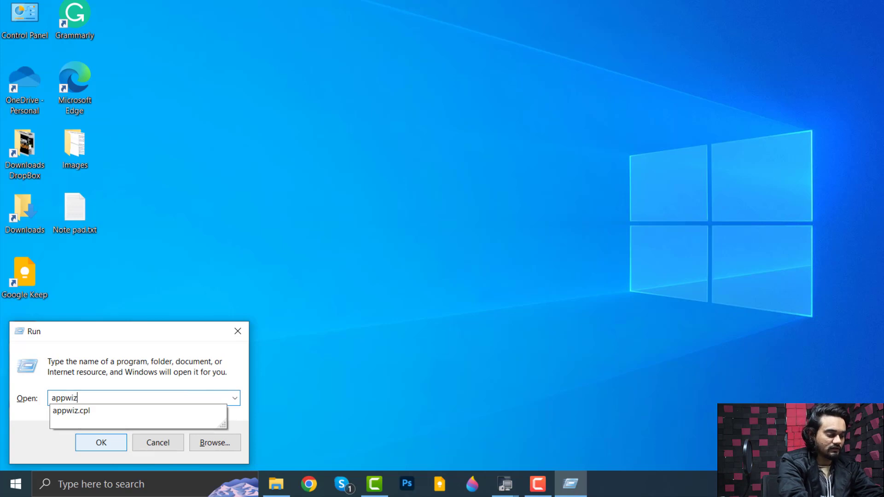
pyautogui.write('.cpl')
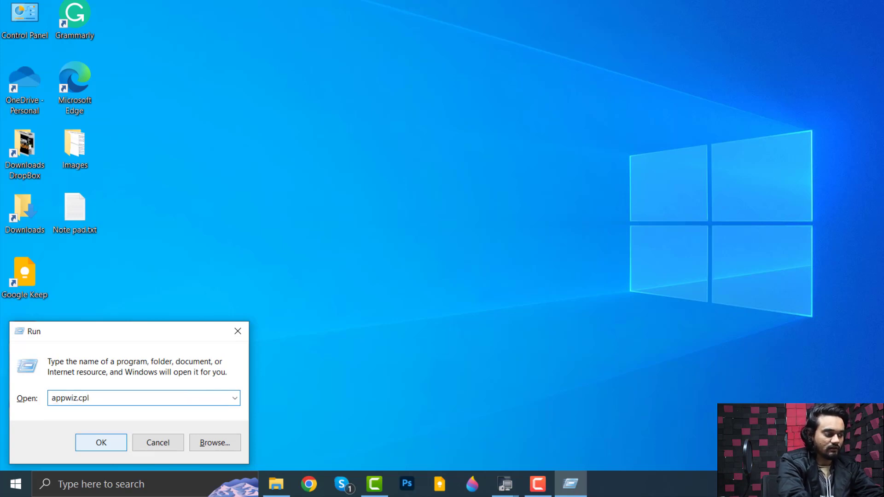
pyautogui.press('Return')
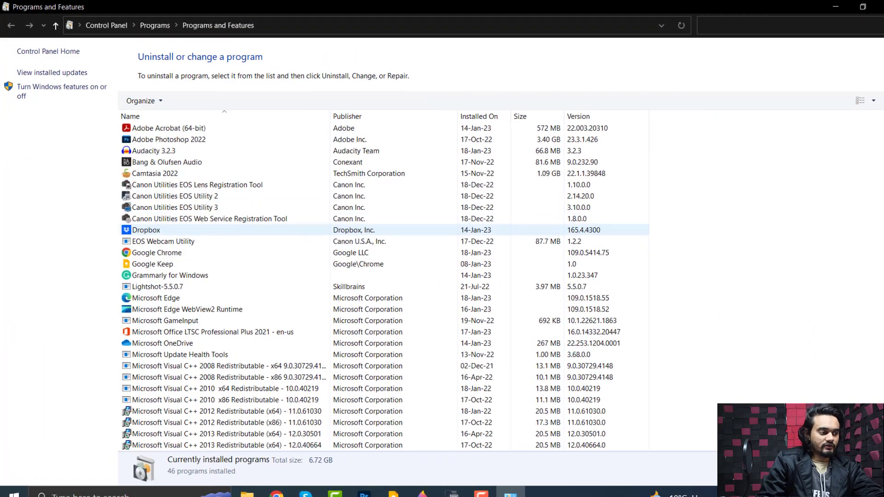
# Step: Uninstall Google Chrome together with its browsing data and close Programs and Features
pyautogui.click(157, 253)
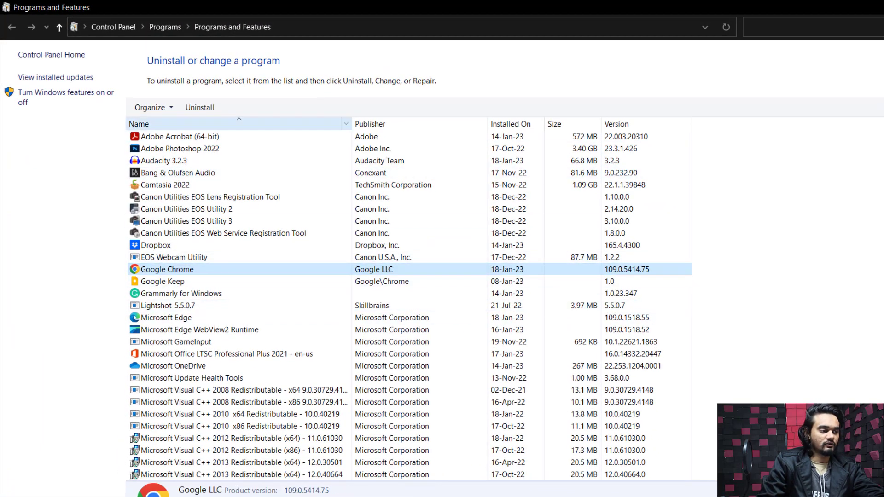
pyautogui.click(199, 107)
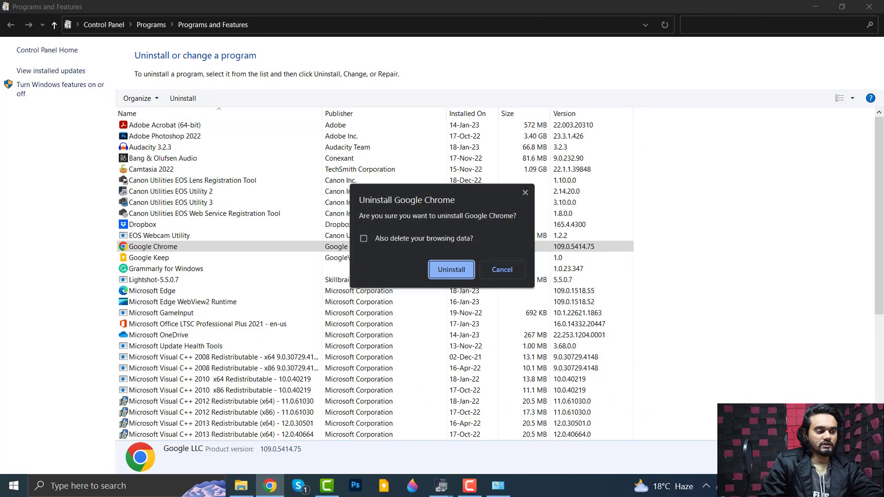
pyautogui.click(363, 238)
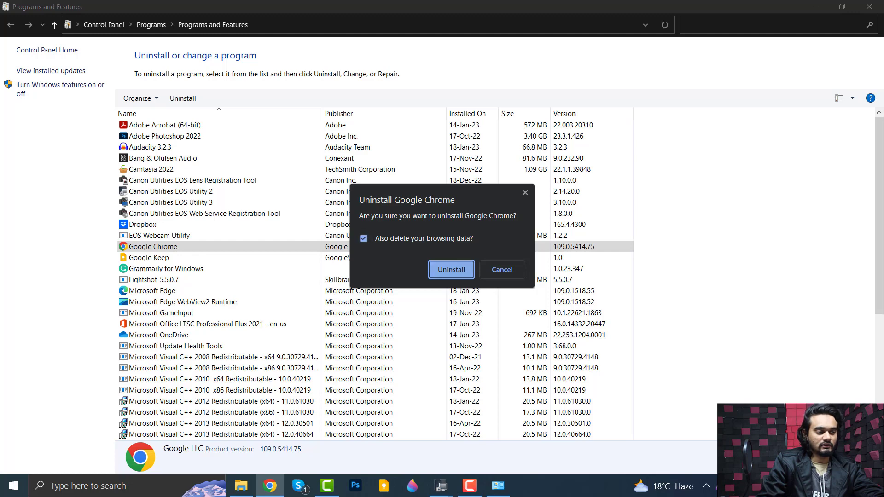
pyautogui.click(451, 269)
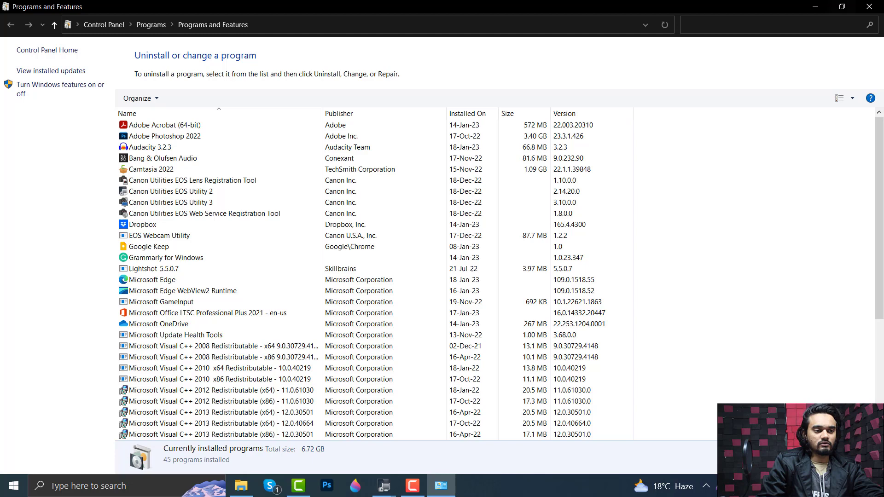
pyautogui.click(869, 6)
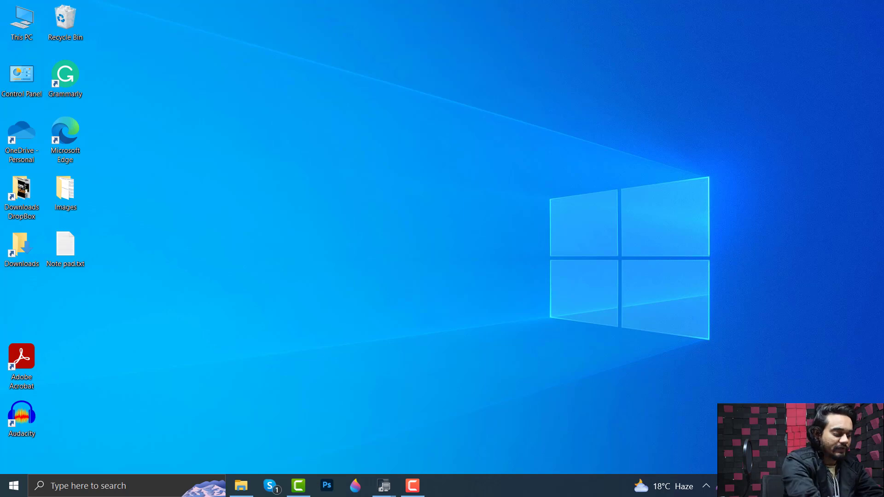
# Step: Open the local application data folder by running %localappdata%
pyautogui.press('super+r')
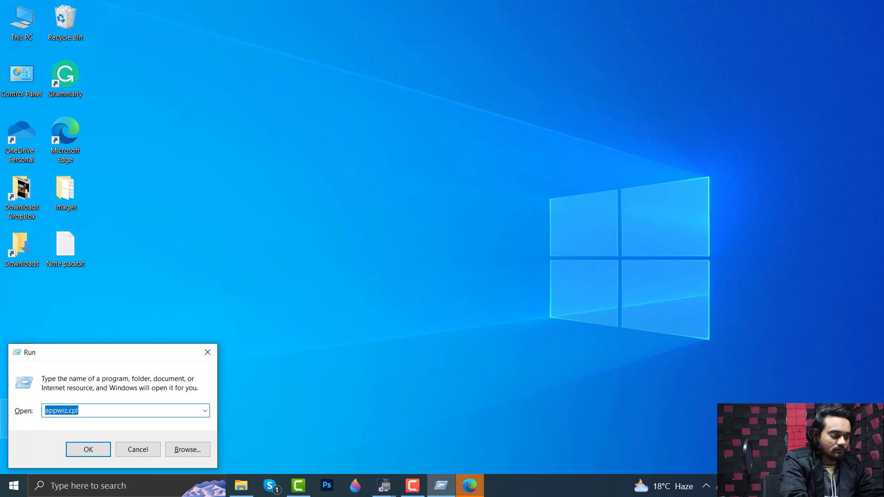
pyautogui.write('%loca')
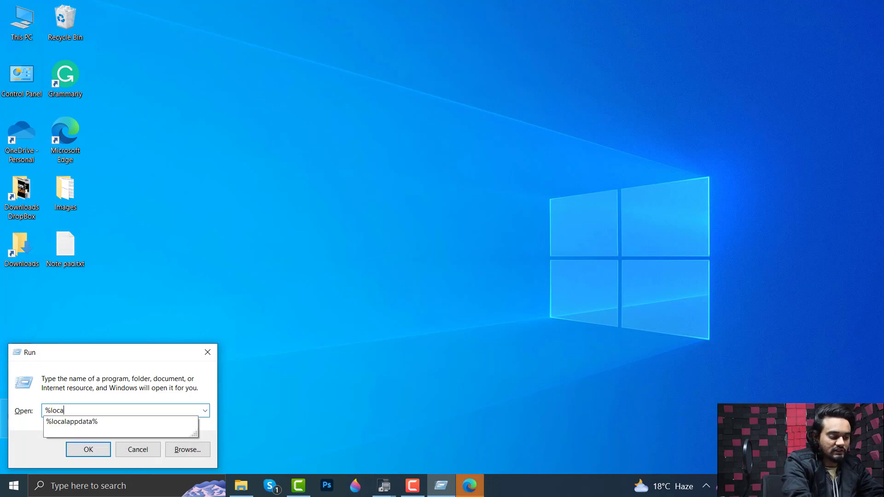
pyautogui.write('l')
pyautogui.write('app')
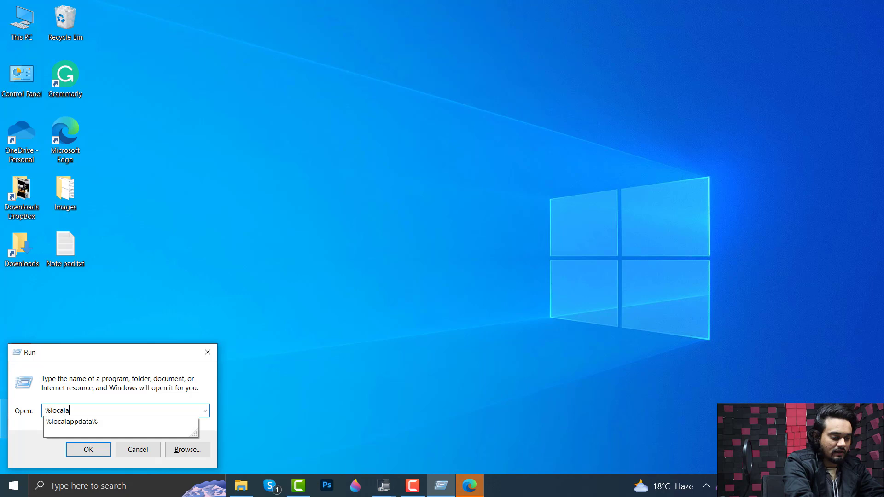
pyautogui.write('data')
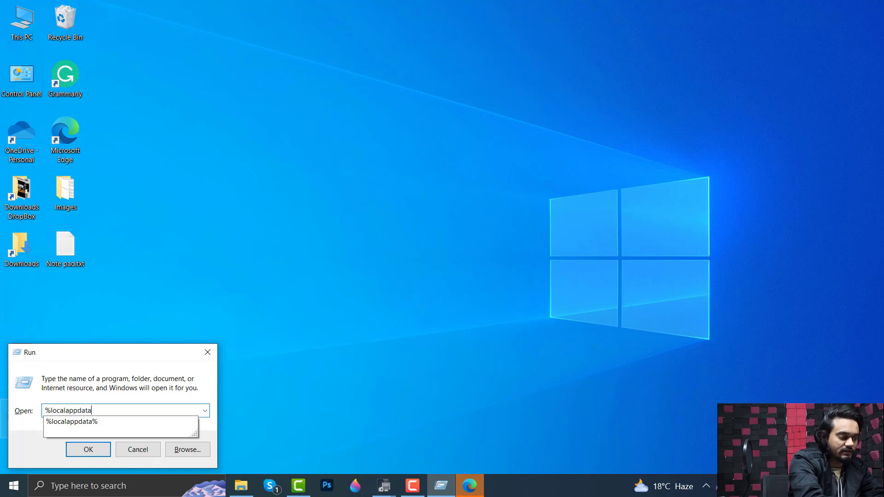
pyautogui.write('%')
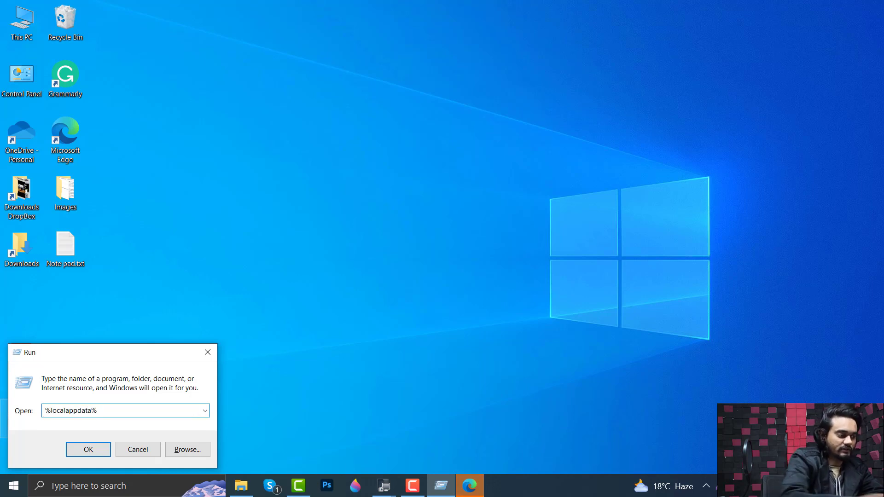
pyautogui.press('Return')
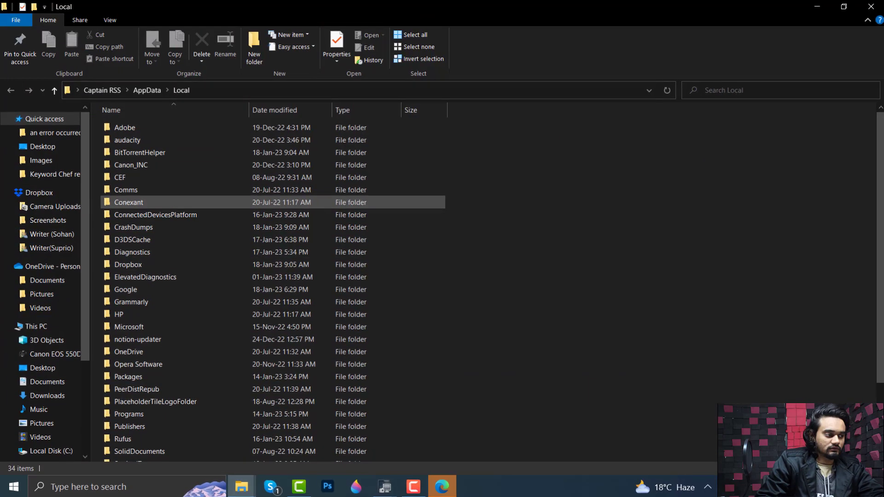
# Step: Inspect the contents of the Google folder inside AppData\Local and return to the desktop
pyautogui.click(128, 264)
pyautogui.click(125, 289)
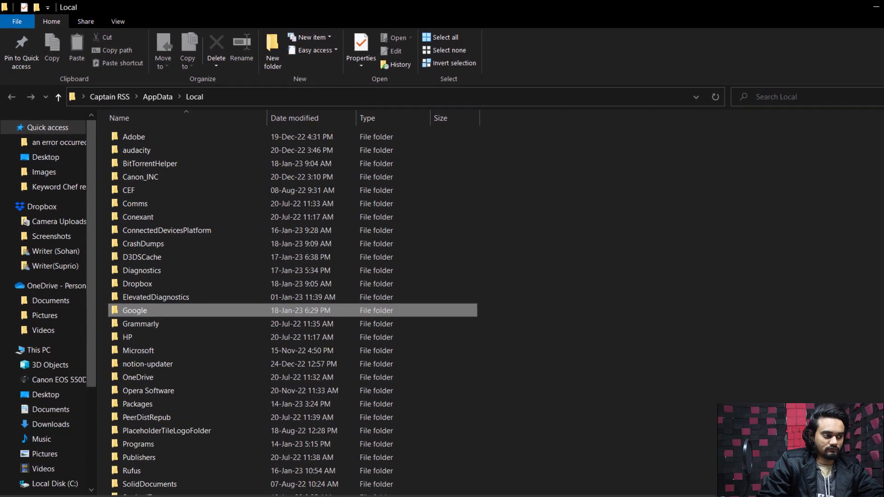
pyautogui.press('Return')
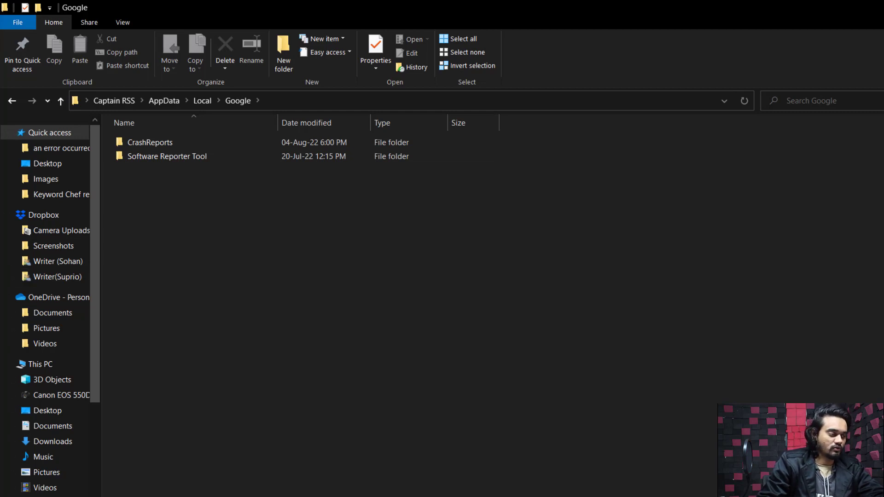
pyautogui.press('super+d')
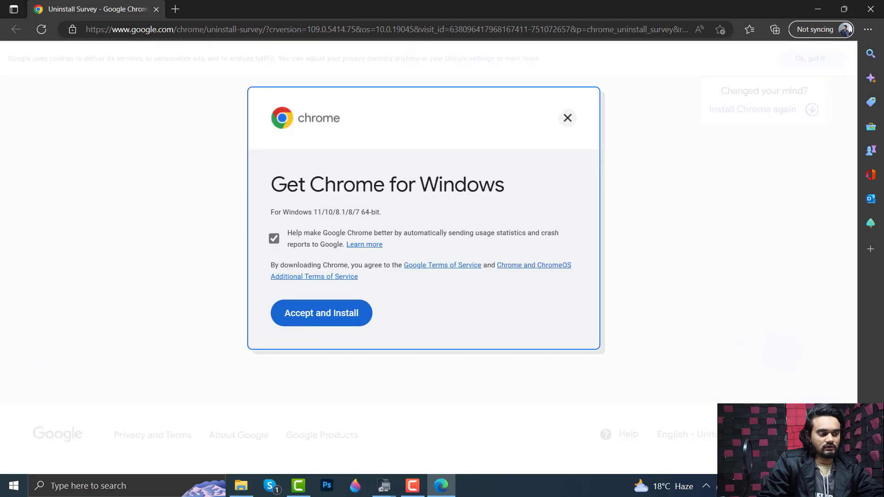
# Step: Search the web for google chrome, download the ChromeSetup.exe installer from Google's Chrome site and open its download folder
pyautogui.click(321, 313)
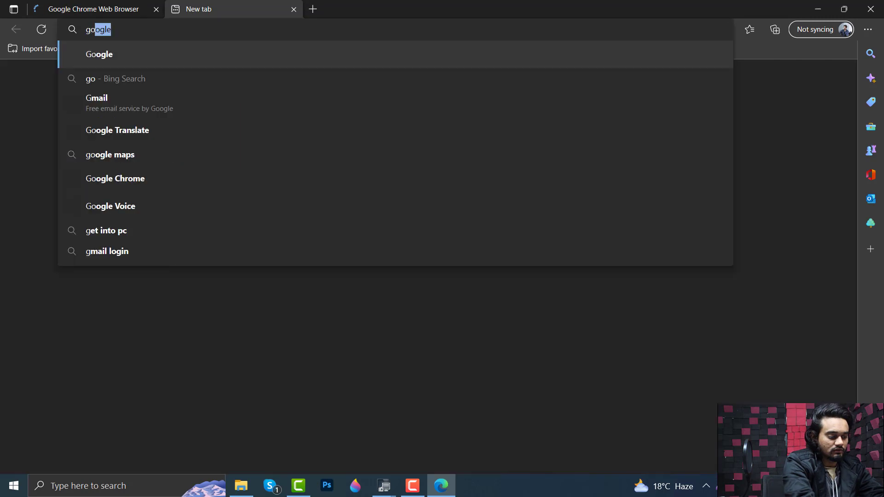
pyautogui.write('chrome')
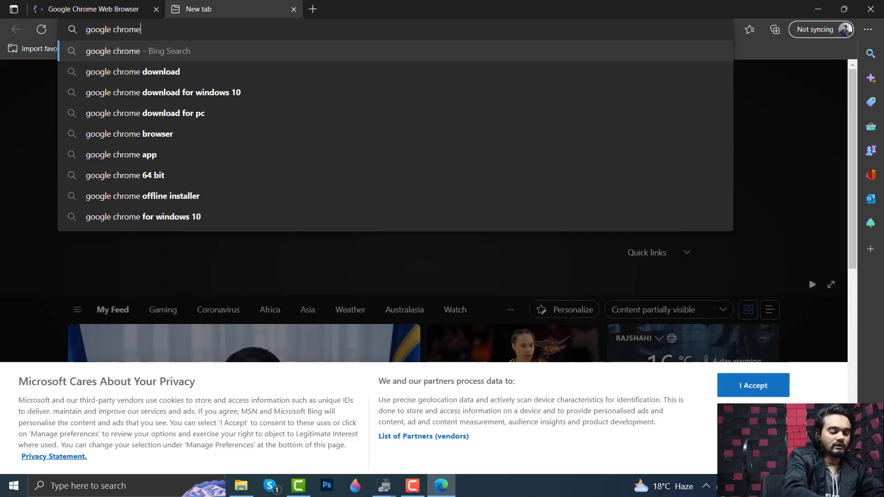
pyautogui.press('Return')
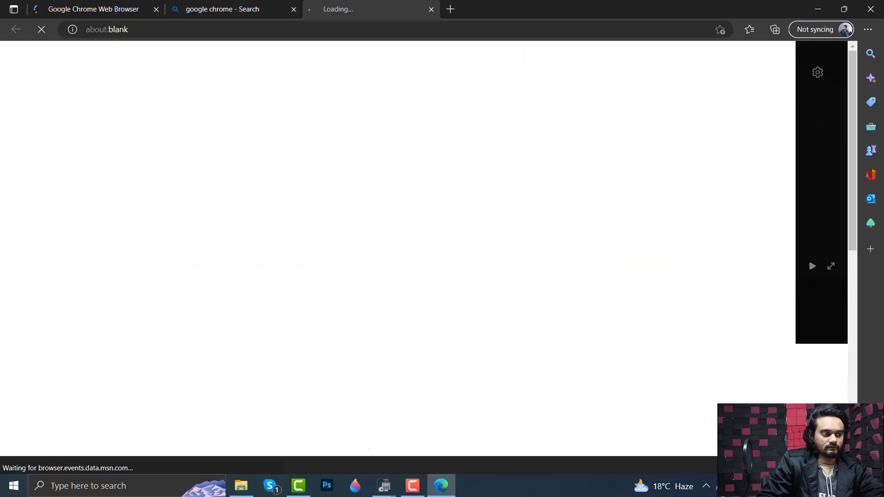
pyautogui.hotkey('ctrl', 'shift', 'Tab')
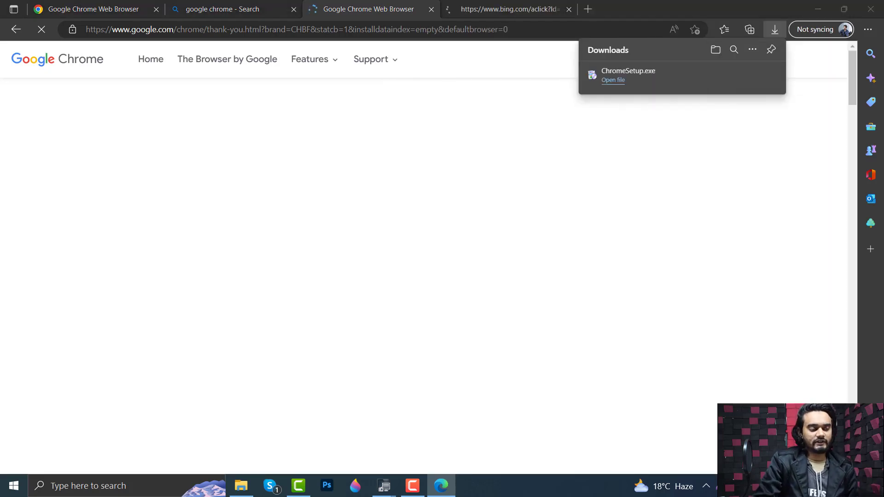
pyautogui.click(715, 50)
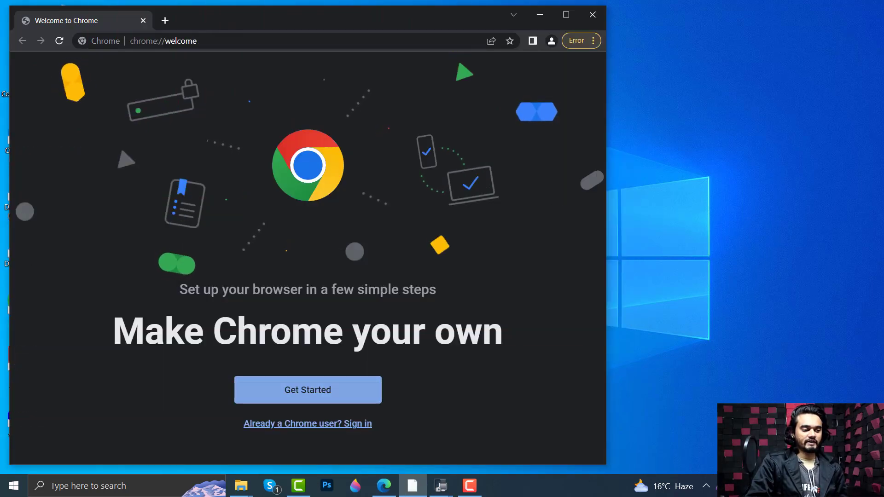
# Step: Go through the Chrome welcome setup with the Default background, continue to account sign-in and maximize the browser window
pyautogui.click(308, 390)
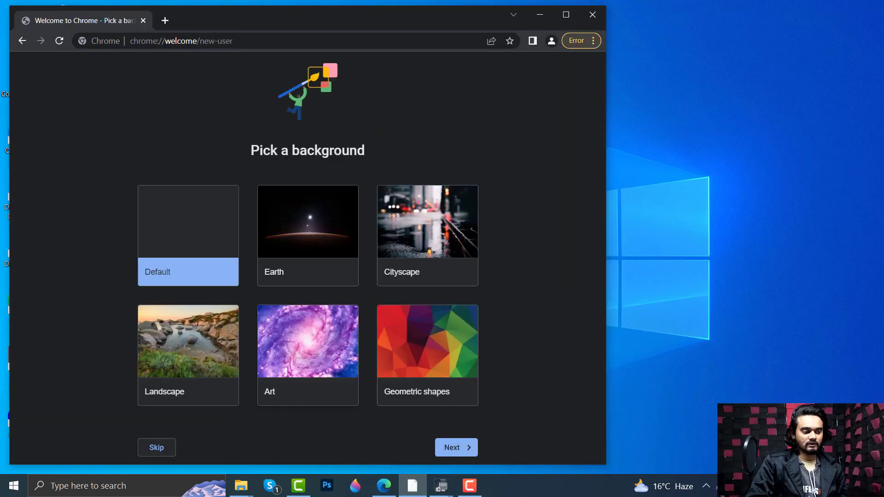
pyautogui.click(455, 447)
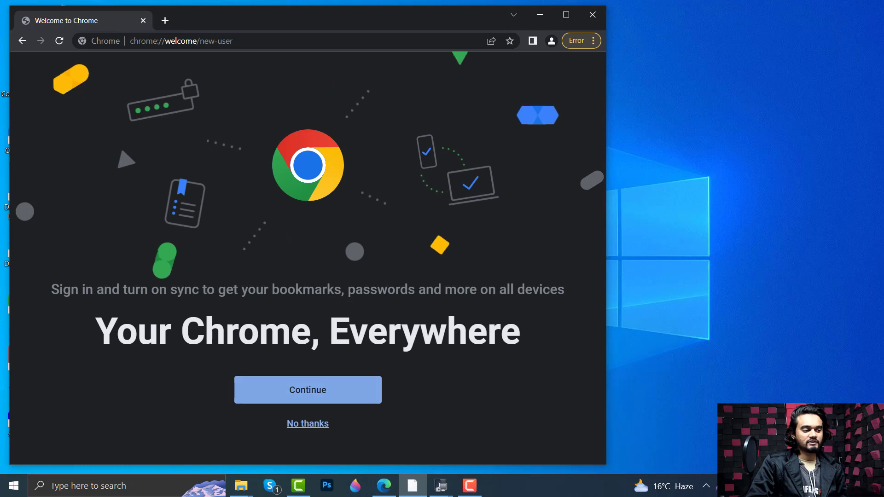
pyautogui.click(308, 390)
pyautogui.click(566, 14)
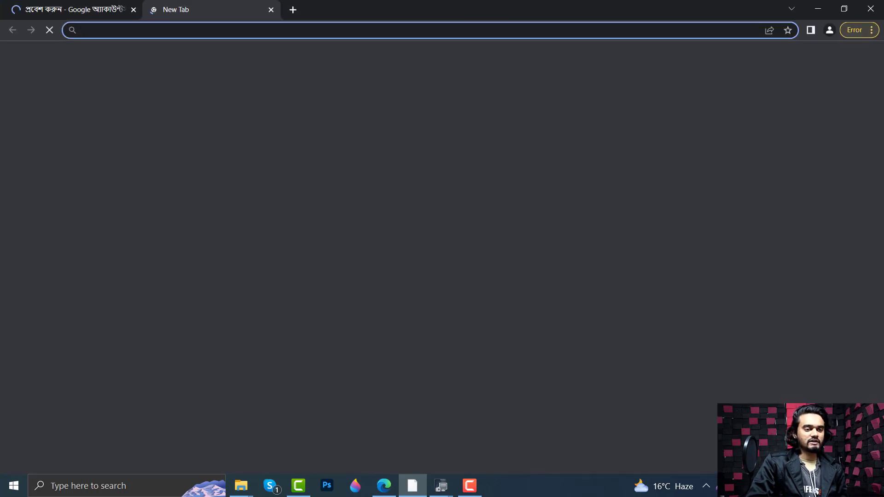
# Step: Start a scan for harmful software with Clean up computer in the reinstalled Chrome's reset and clean up settings
pyautogui.hotkey('alt', 'f')
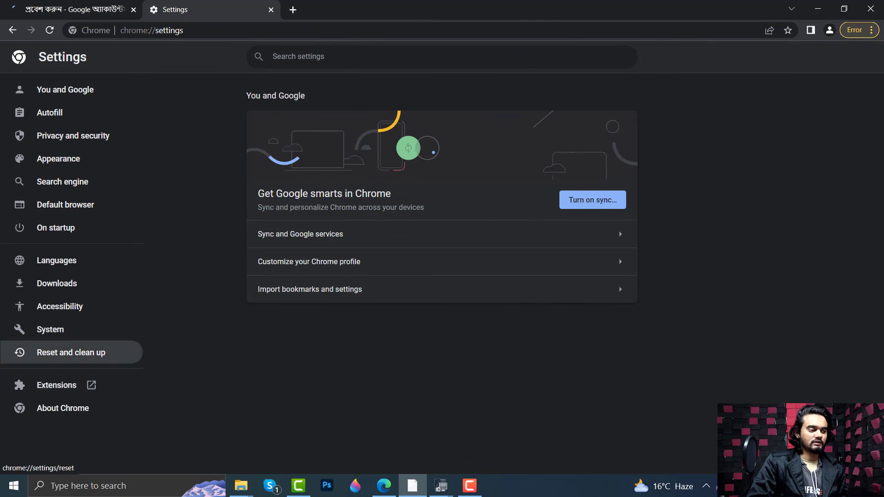
pyautogui.click(72, 353)
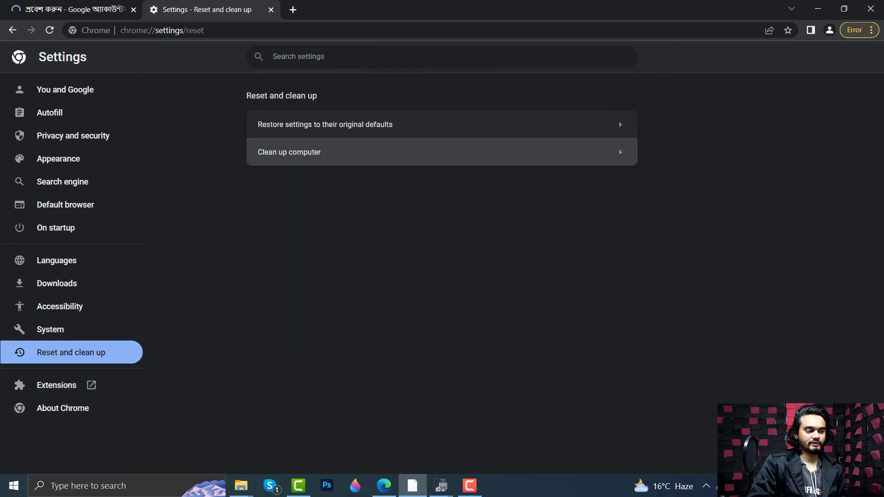
pyautogui.click(322, 150)
pyautogui.click(606, 129)
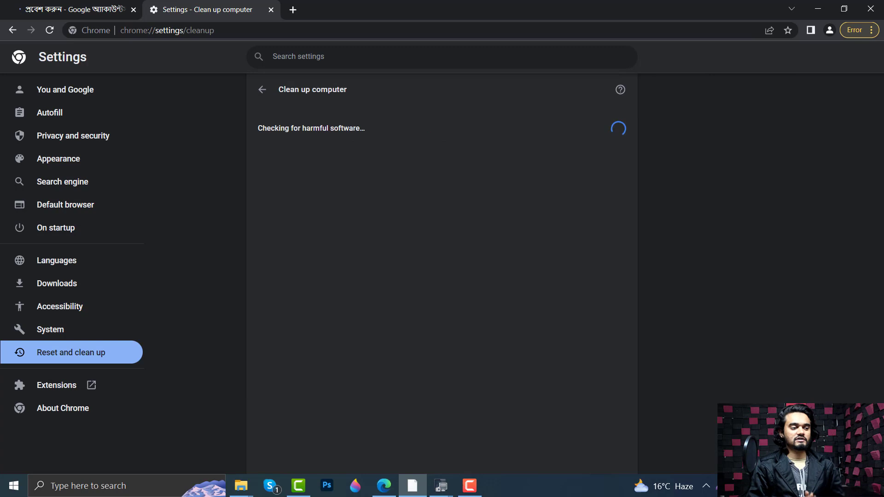